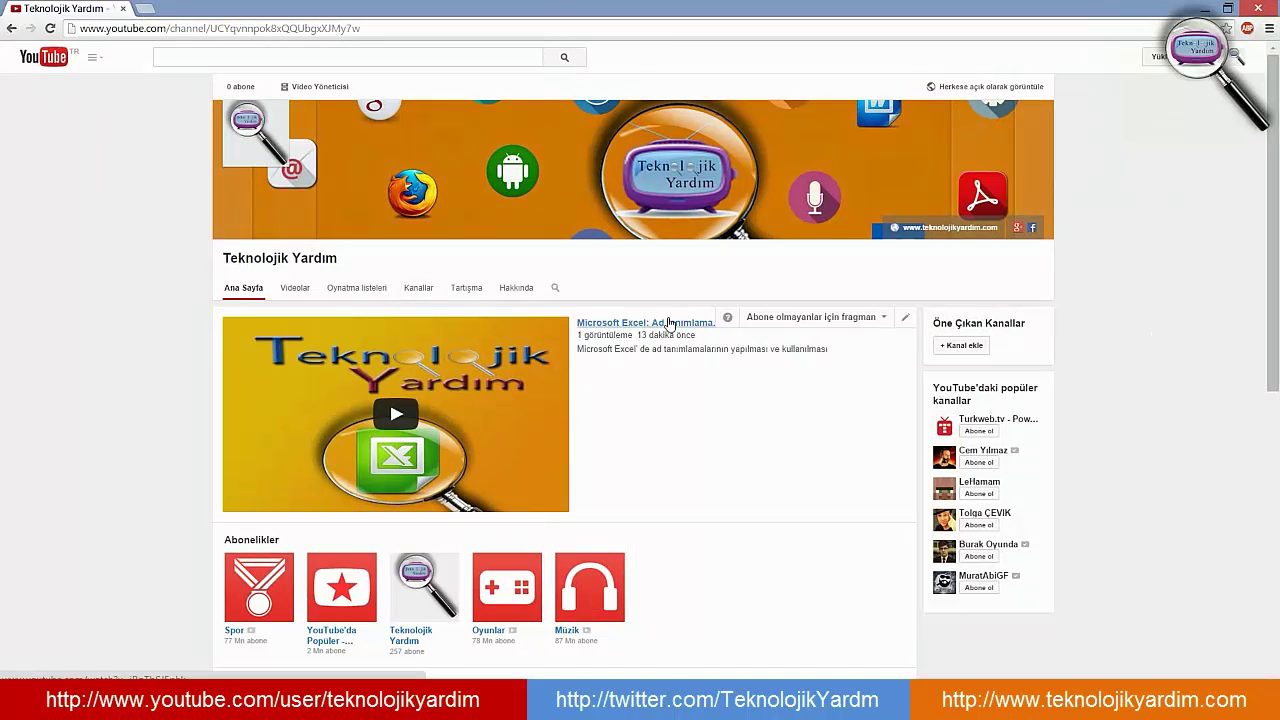
- Open the 'Microsoft Excel: Ad tanımlama' video and seek playback to about 0:45
left_click(668, 325)
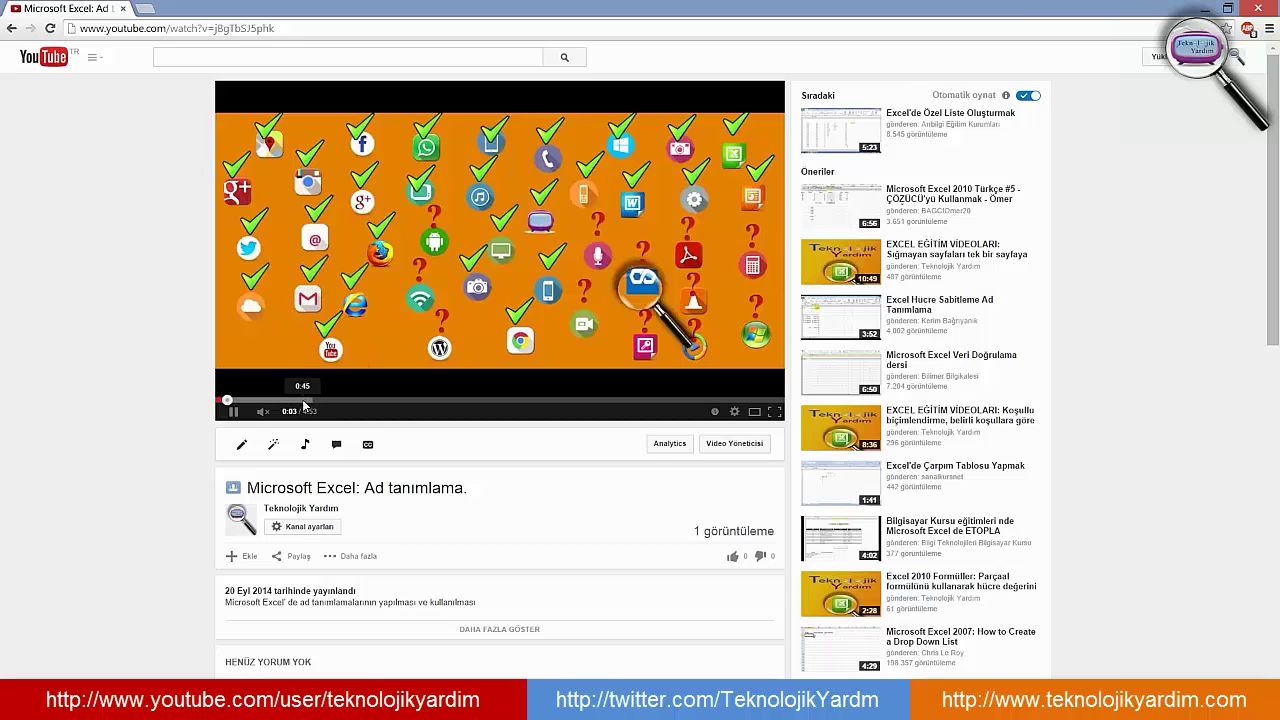
left_click(305, 399)
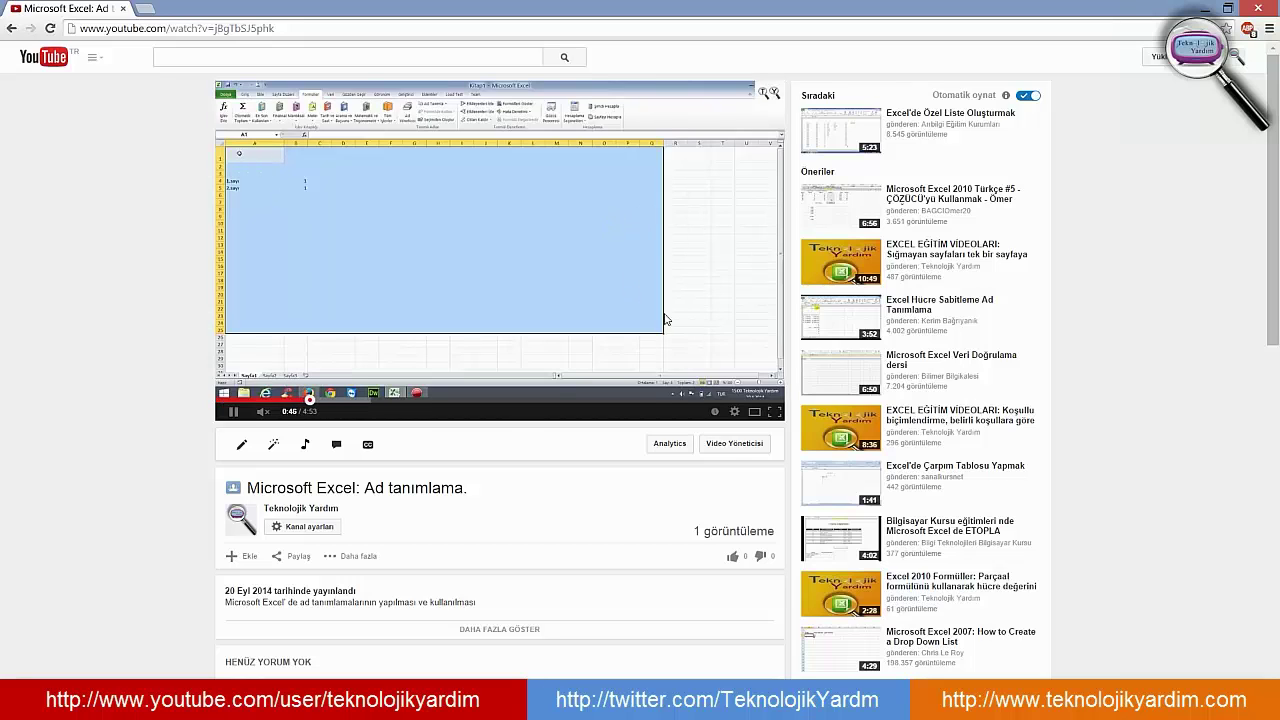
scroll(656, 357, "down", 1)
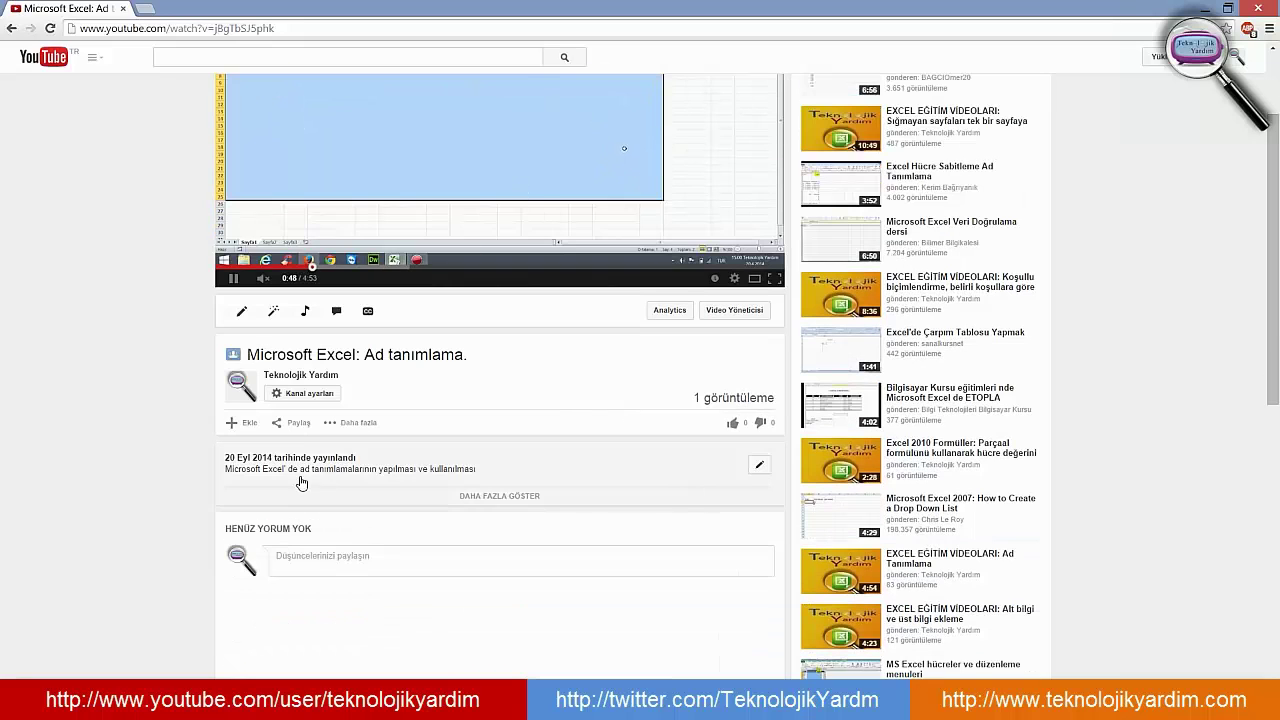
- In the Paylaş panel, enable Başlatma zamanı and pause the video at 0:56
left_click(299, 422)
scroll(520, 466, "down", 1)
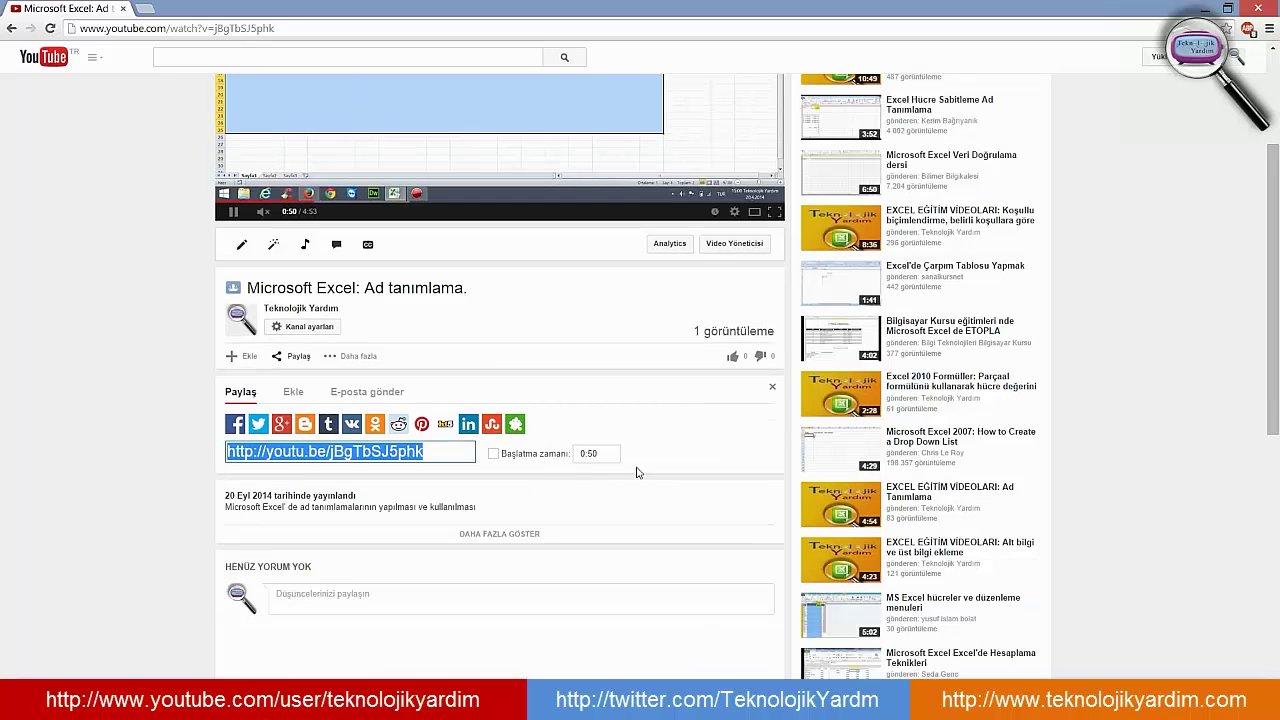
left_click(493, 455)
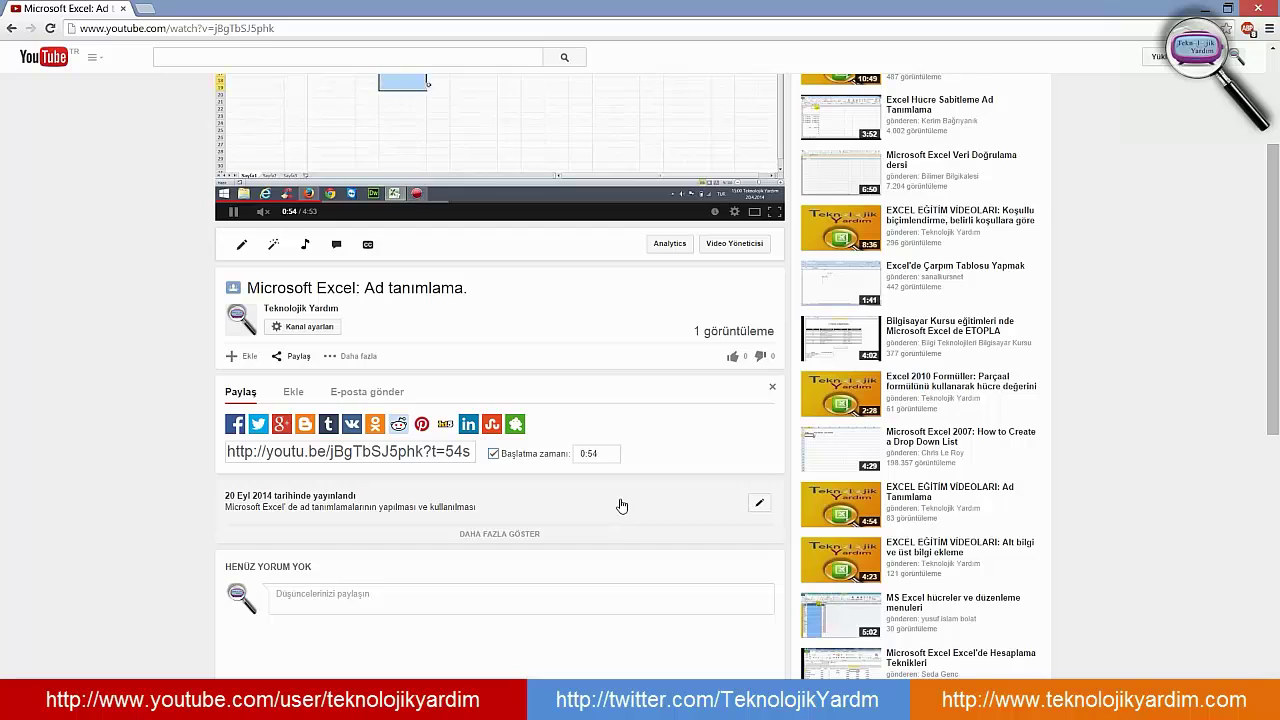
left_click(608, 453)
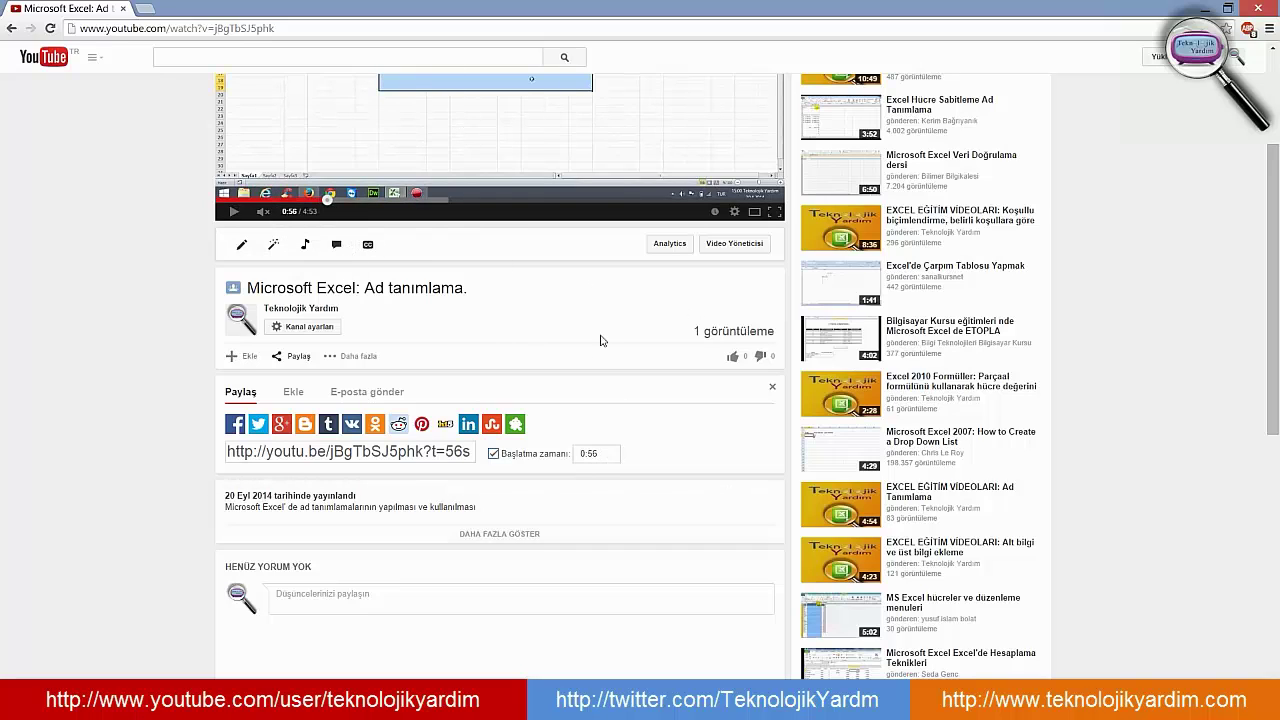
scroll(575, 358, "up", 2)
scroll(546, 338, "down", 3)
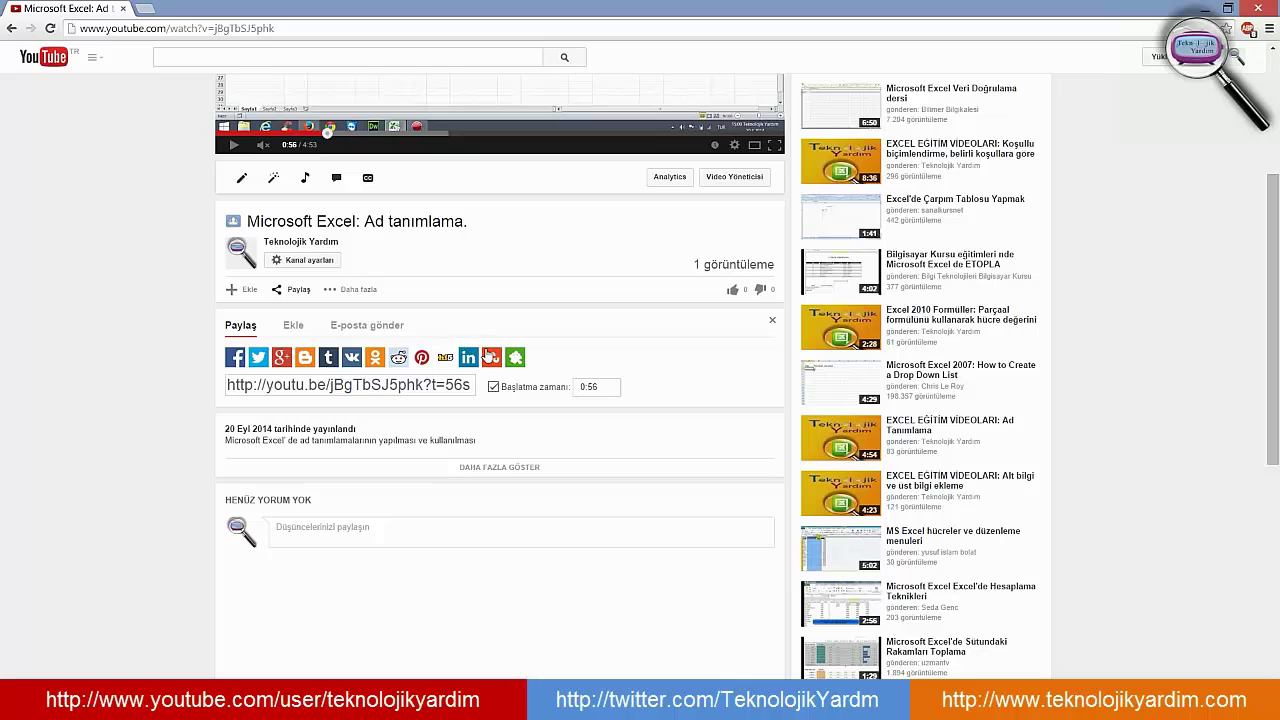
left_click(297, 330)
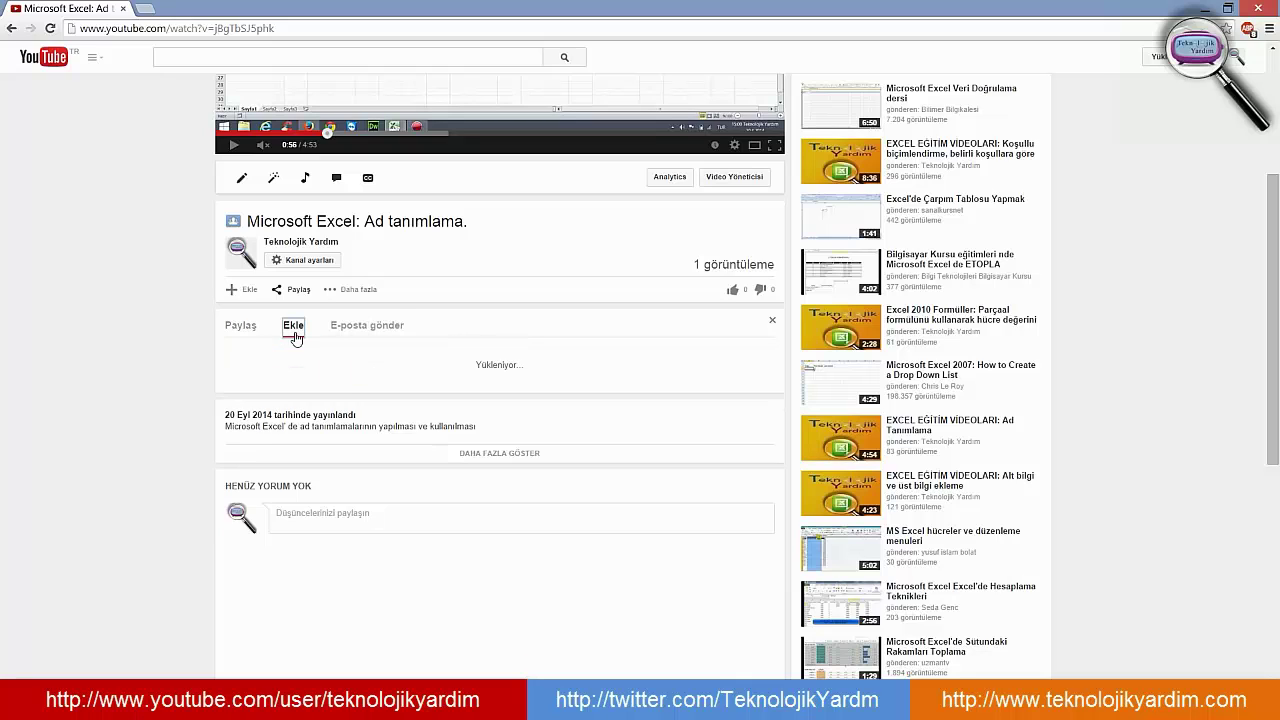
left_click(240, 330)
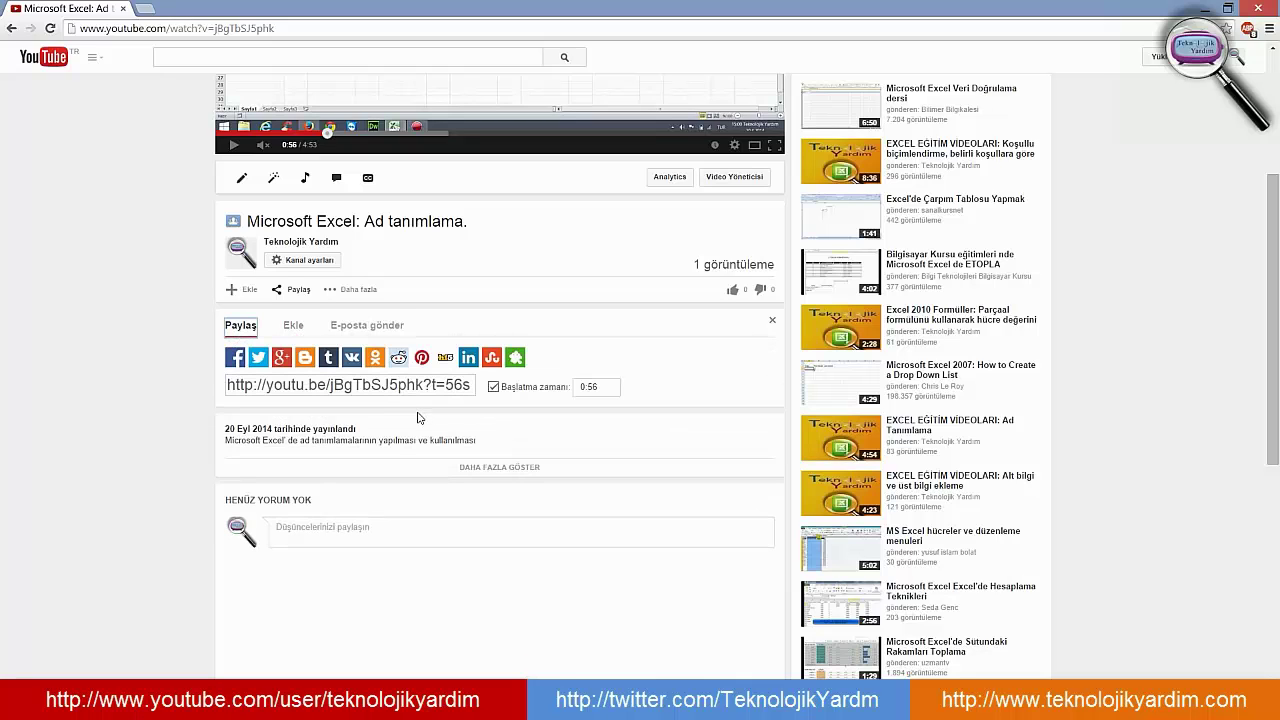
left_click(383, 390)
right_click(414, 390)
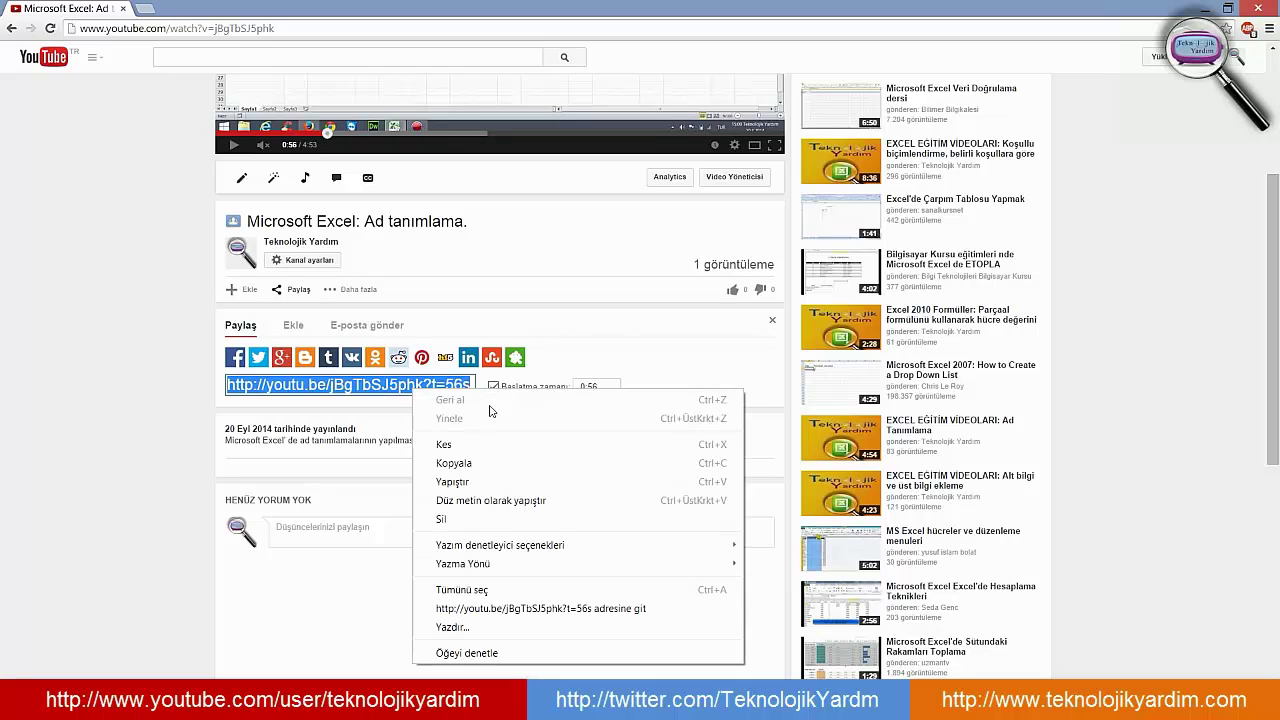
left_click(483, 465)
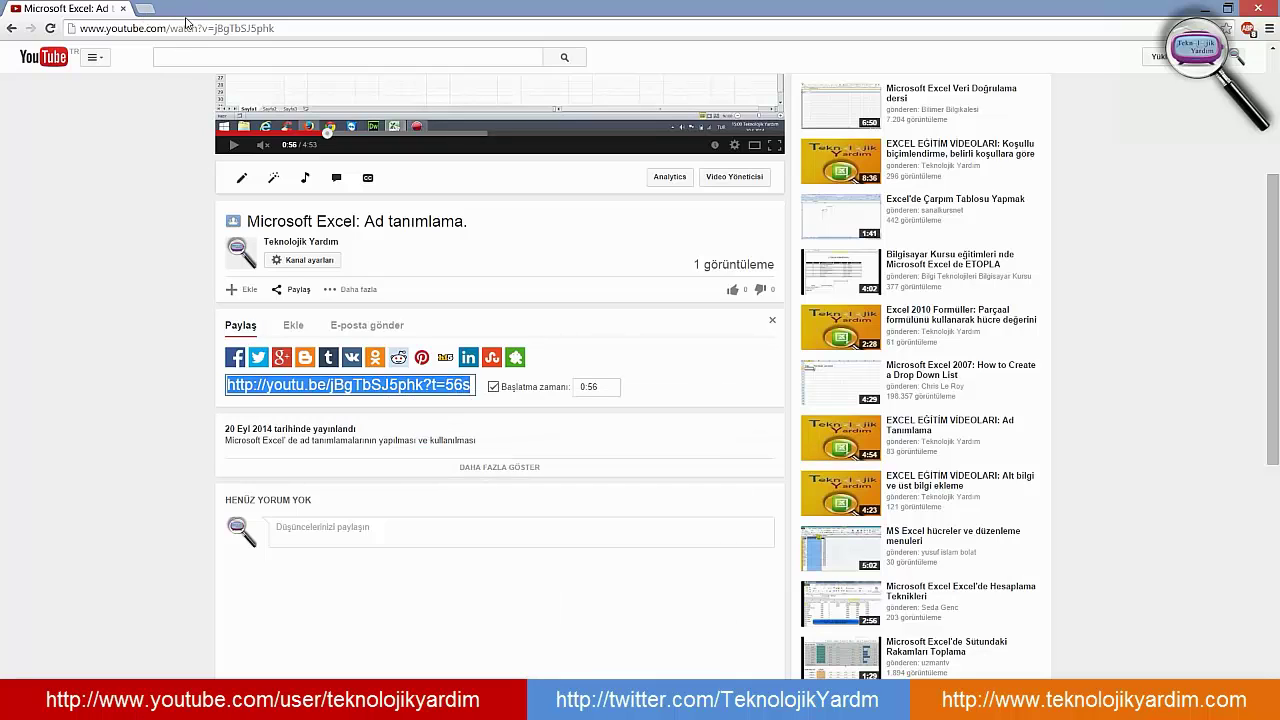
- Load the copied link in a new Chrome tab with Yapıştır ve git, playing from 0:56
left_click(145, 9)
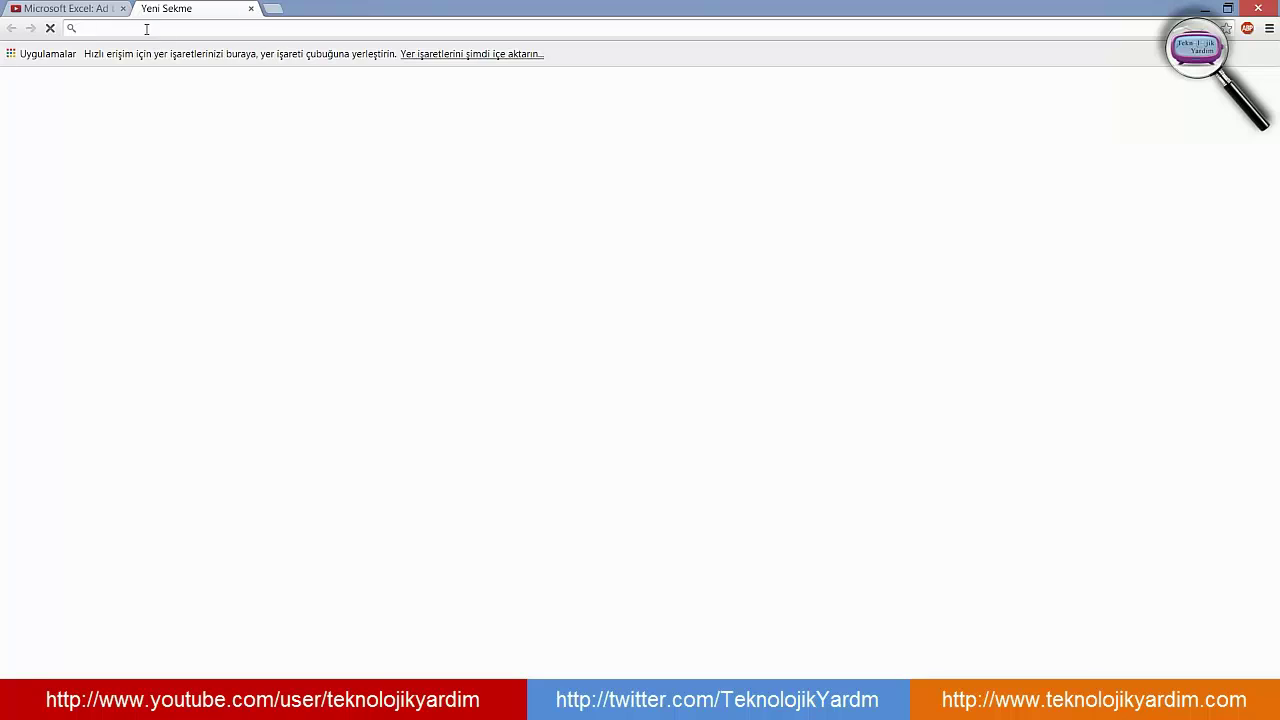
right_click(148, 29)
left_click(226, 129)
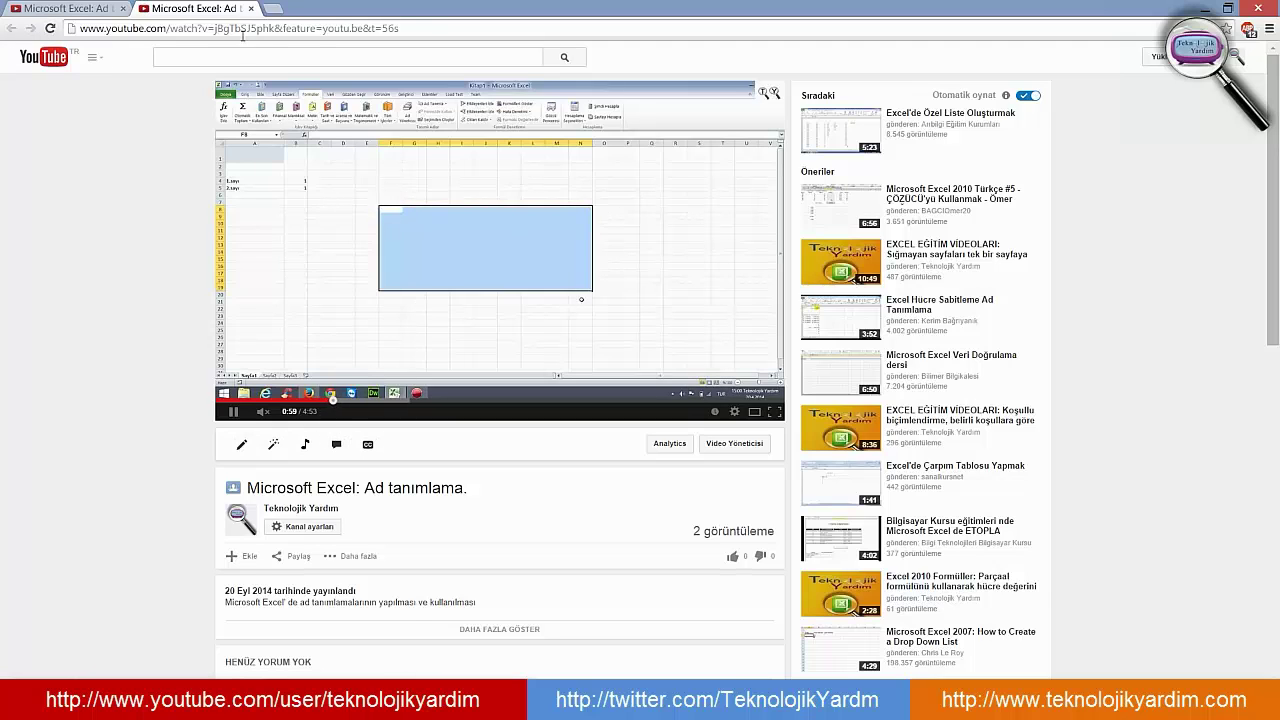
scroll(507, 501, "down", 2)
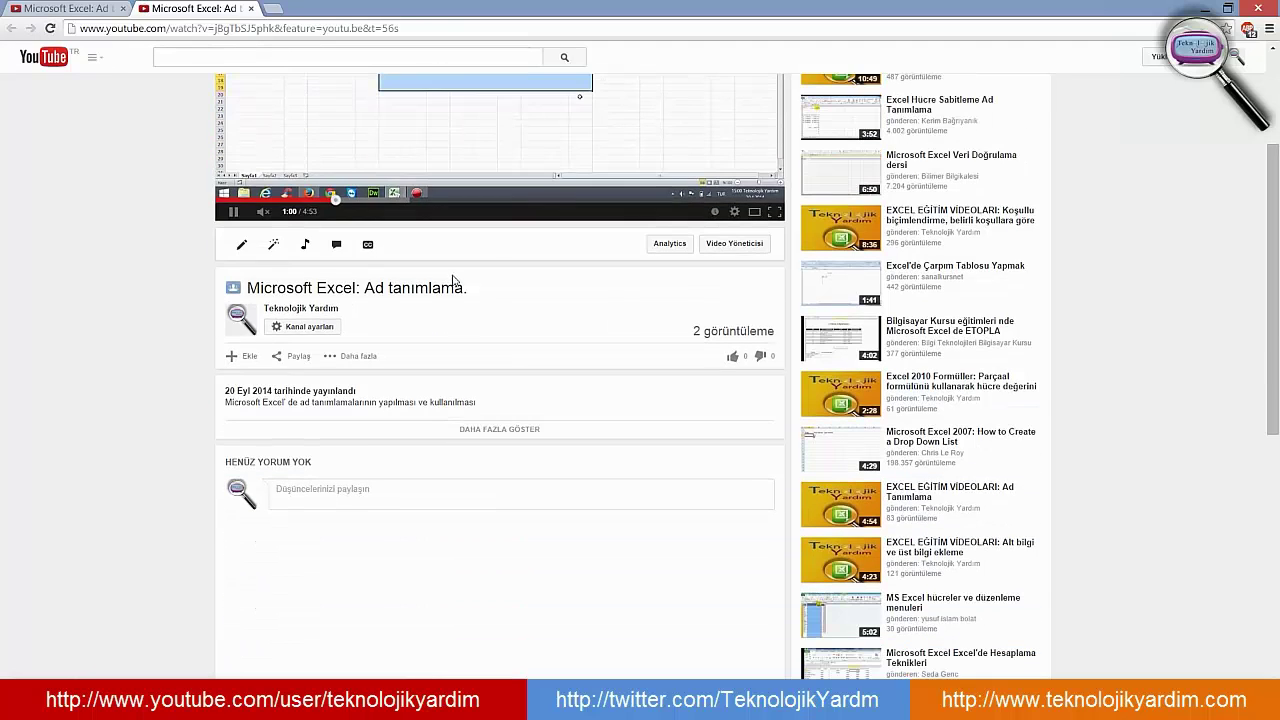
- Write 'Videonun 00:56 saniyesine dikkate edin.' in the comment box and publish it with Yayınla
left_click(453, 507)
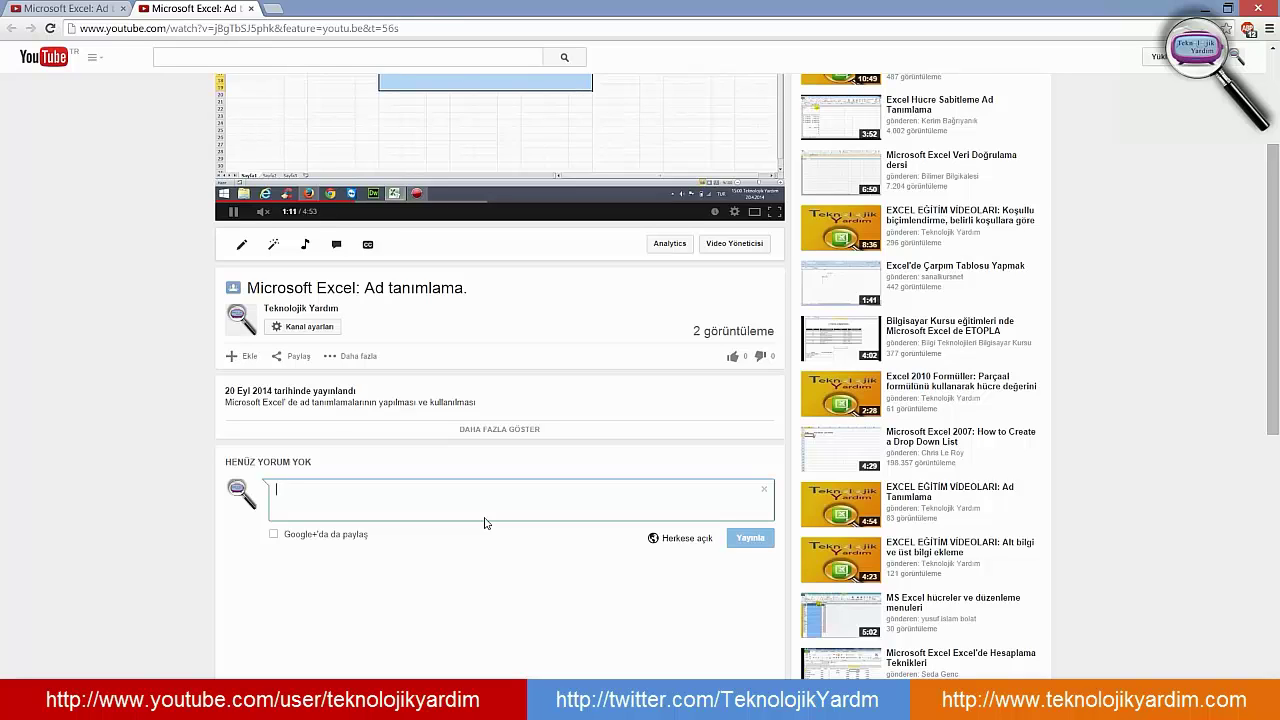
type("Videonu")
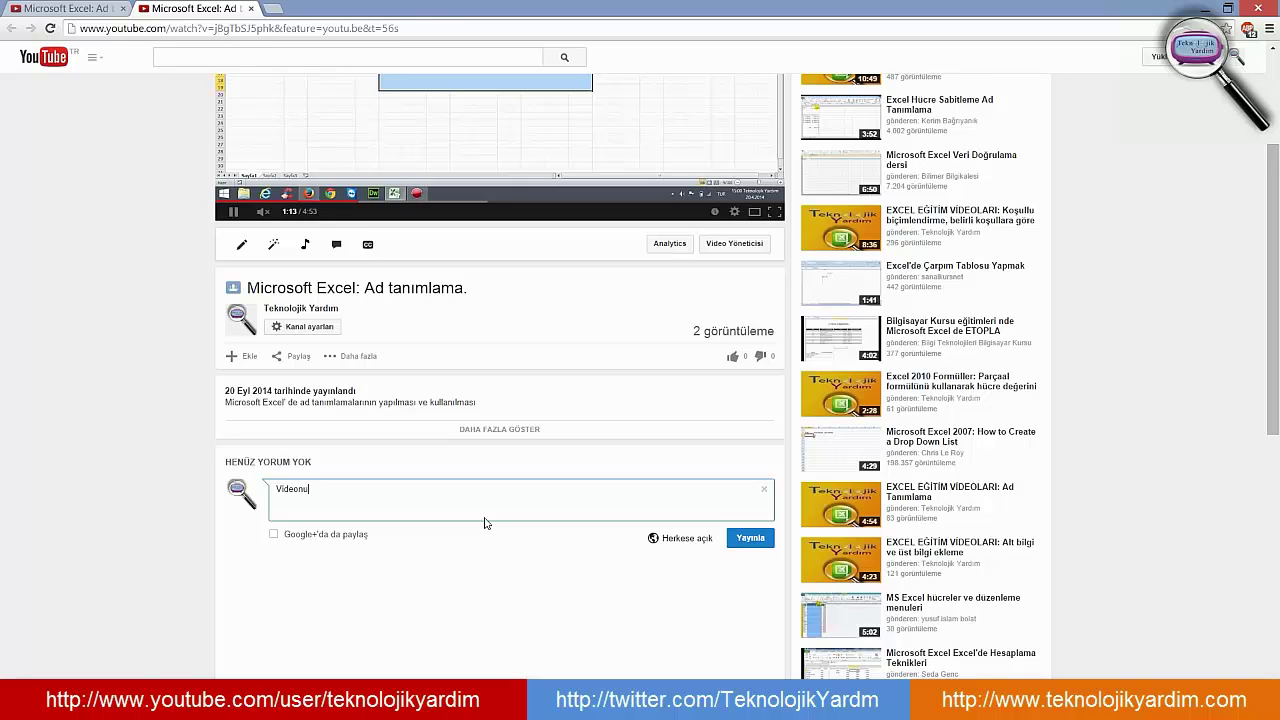
type("n ")
type("56")
key("BackSpace")
key("BackSpace")
key("BackSpace")
type("00:56 sa")
type("niyesine di")
type("kkate edin")
left_click(742, 545)
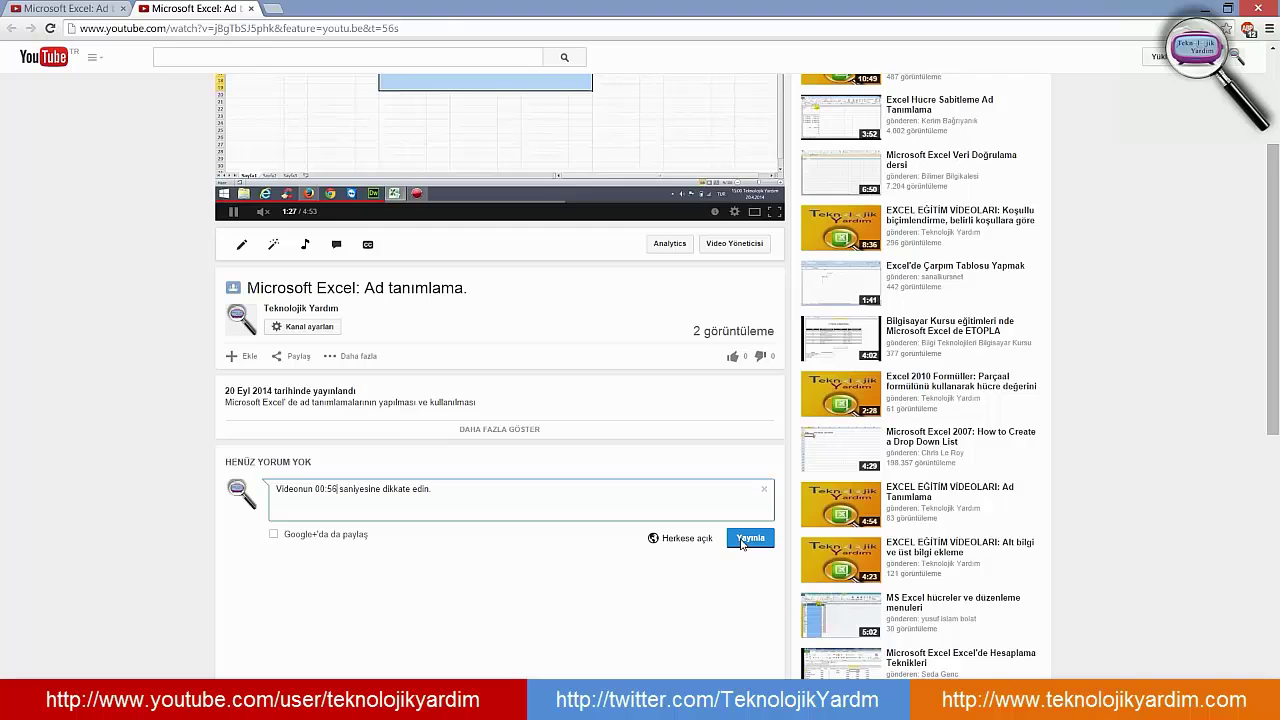
left_click(460, 498)
left_click(748, 540)
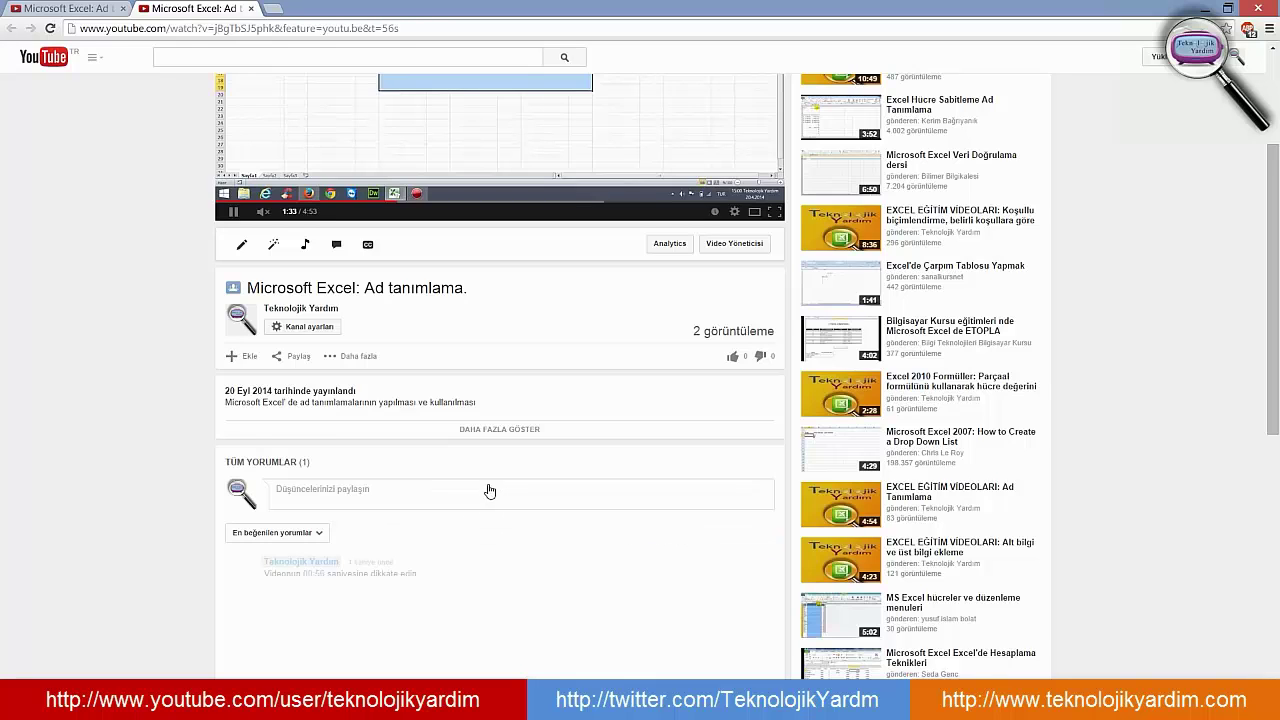
scroll(448, 593, "down", 1)
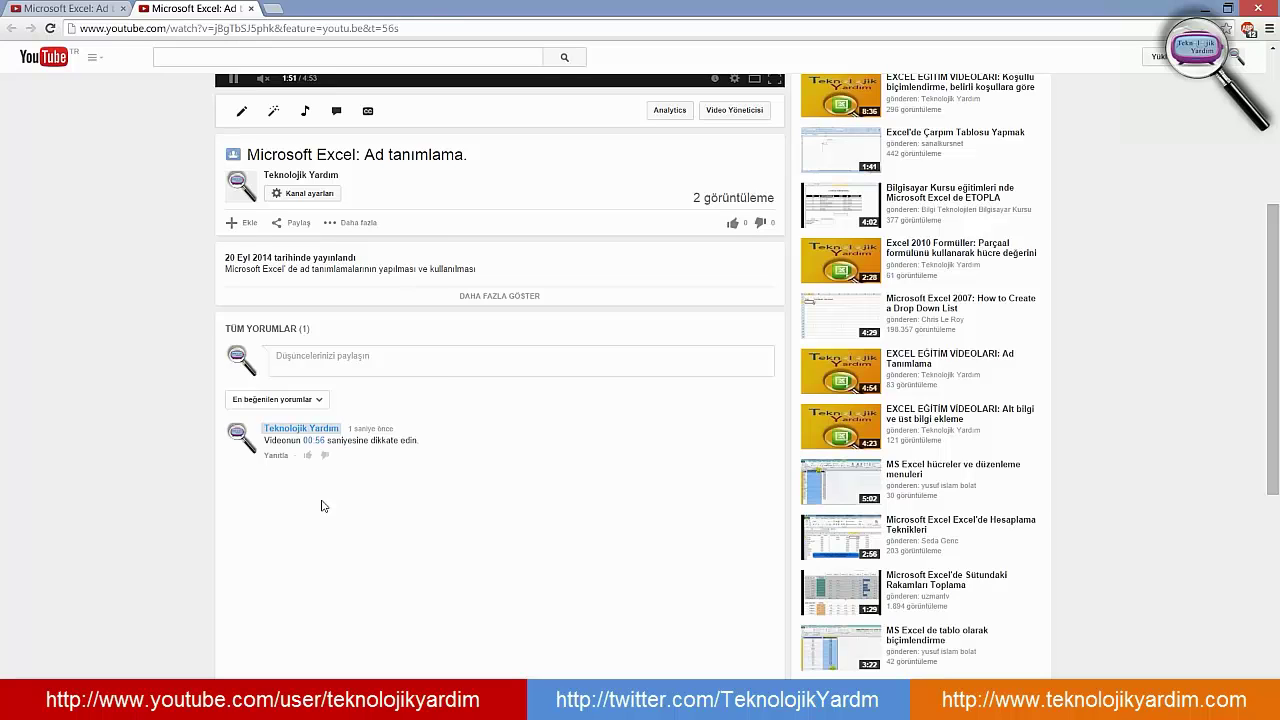
left_click(347, 360)
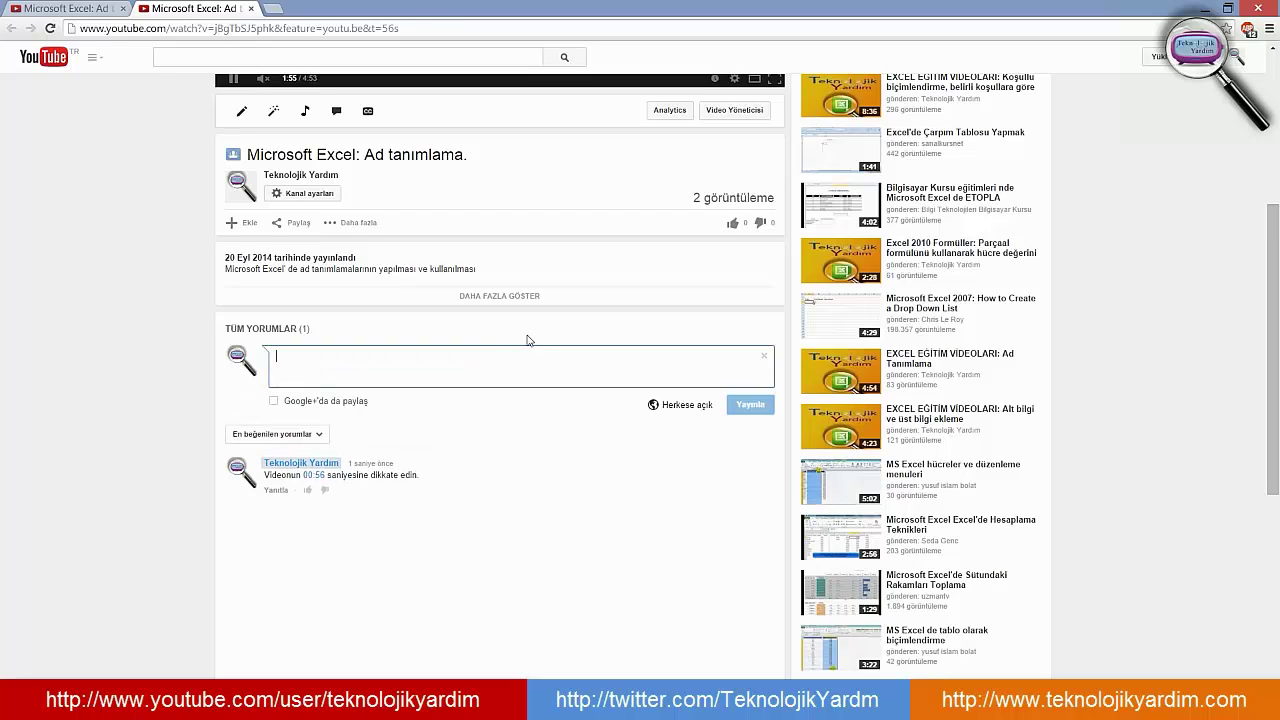
type("1")
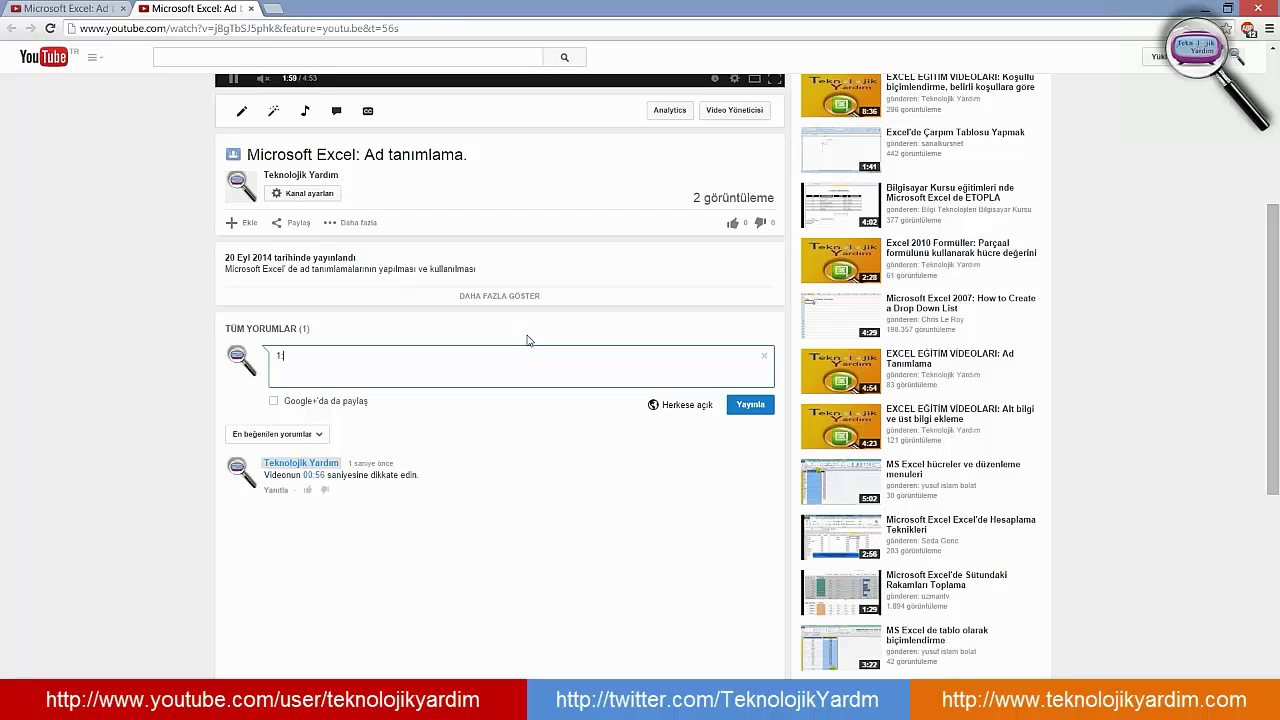
type(":03:1")
type("0")
key("BackSpace")
key("BackSpace")
key("BackSpace")
key("BackSpace")
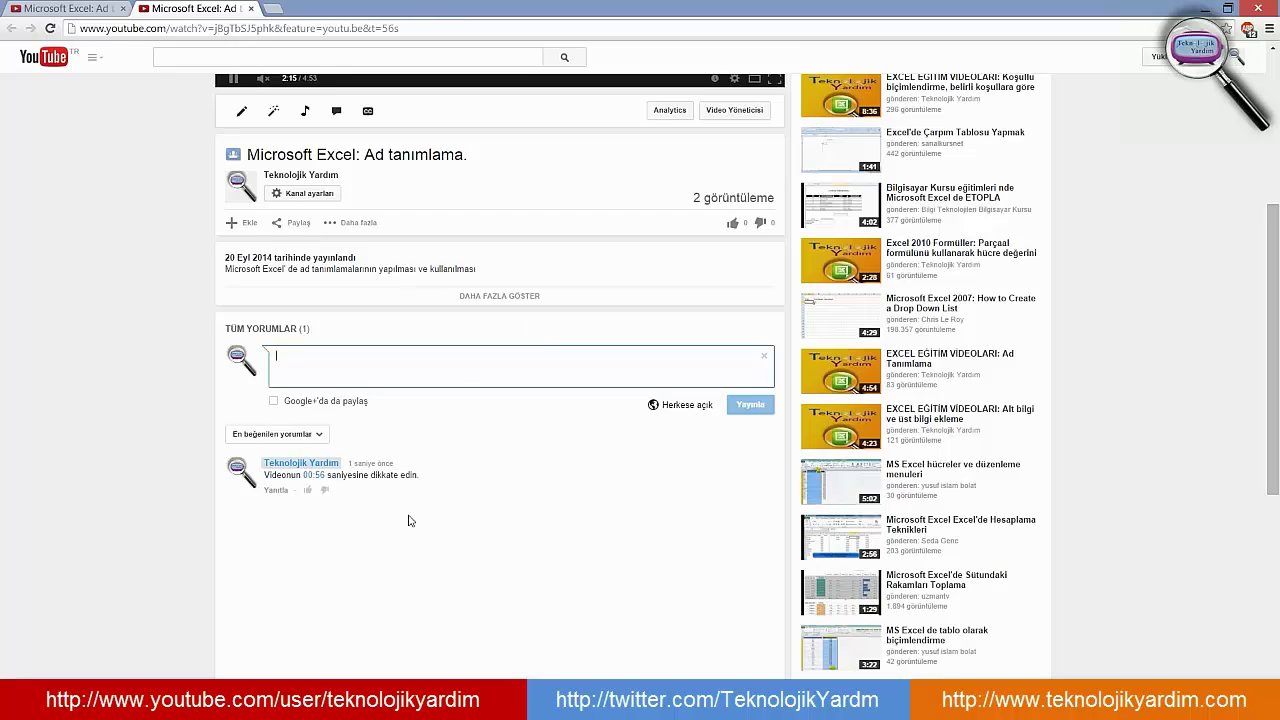
scroll(316, 485, "up", 2)
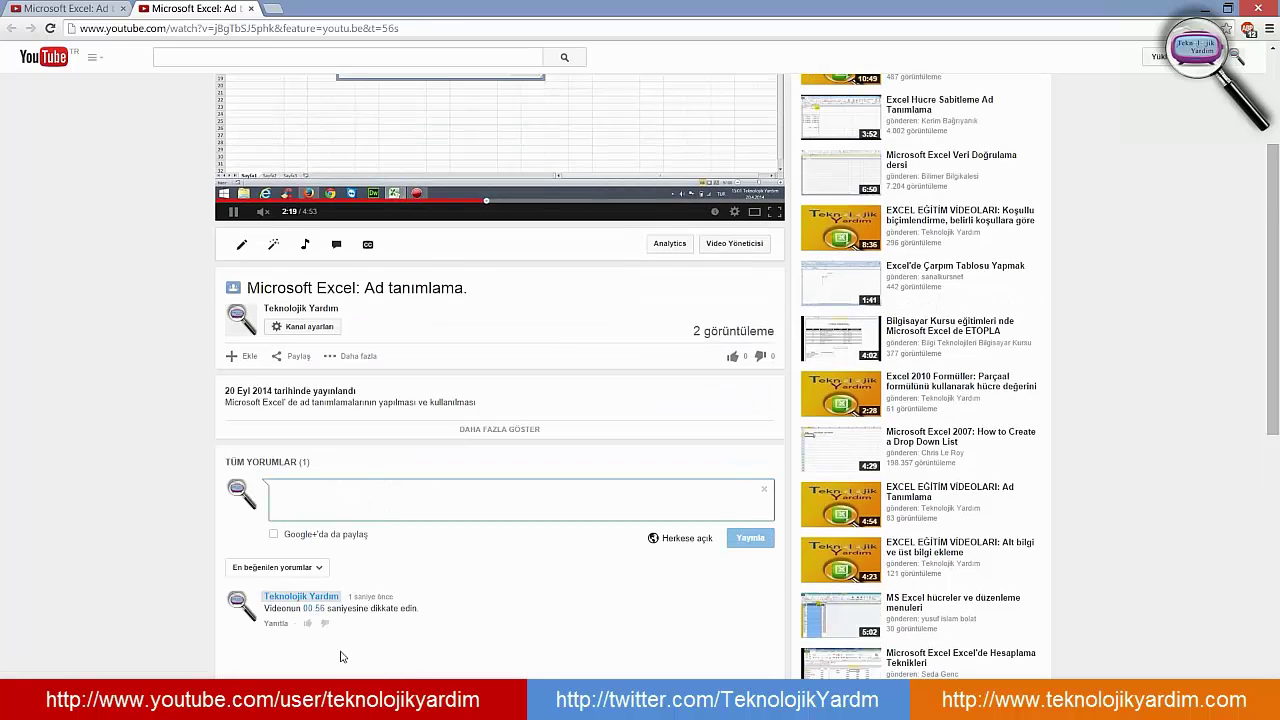
- Jump to 0:56 via the comment's timestamp, close the second tab, and minimize Chrome
left_click(314, 608)
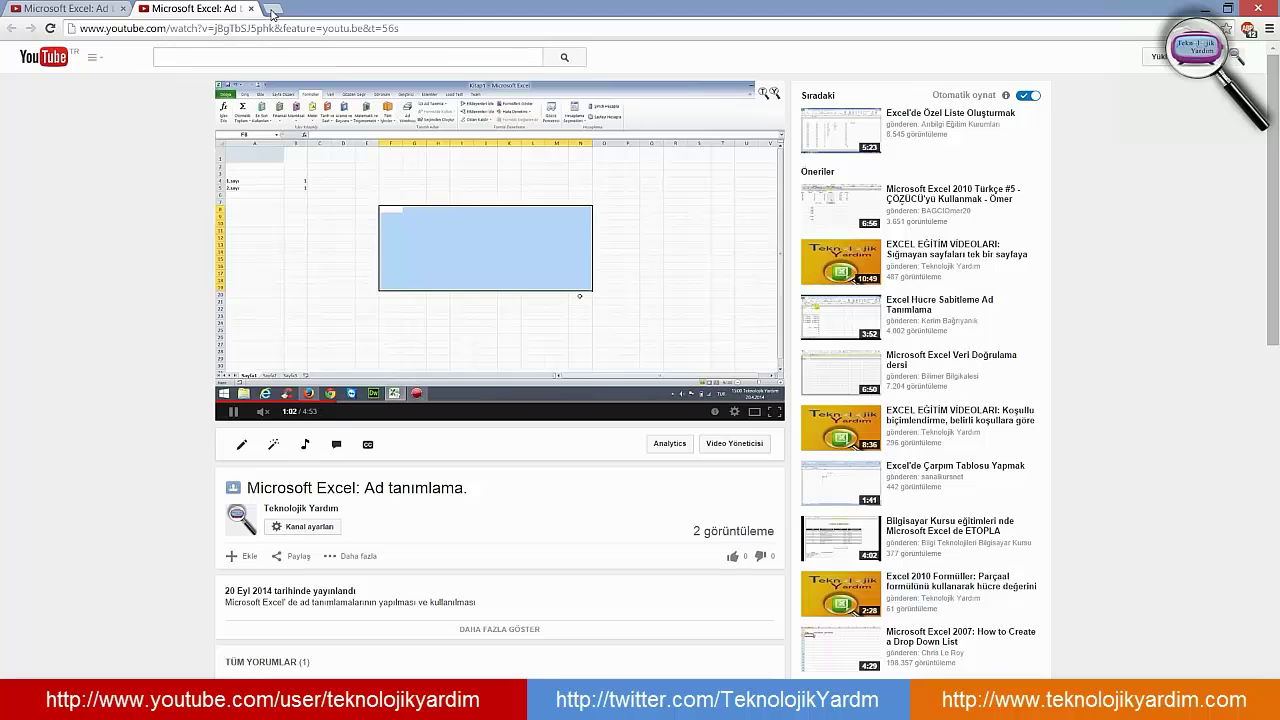
left_click(251, 8)
scroll(620, 369, "up", 1)
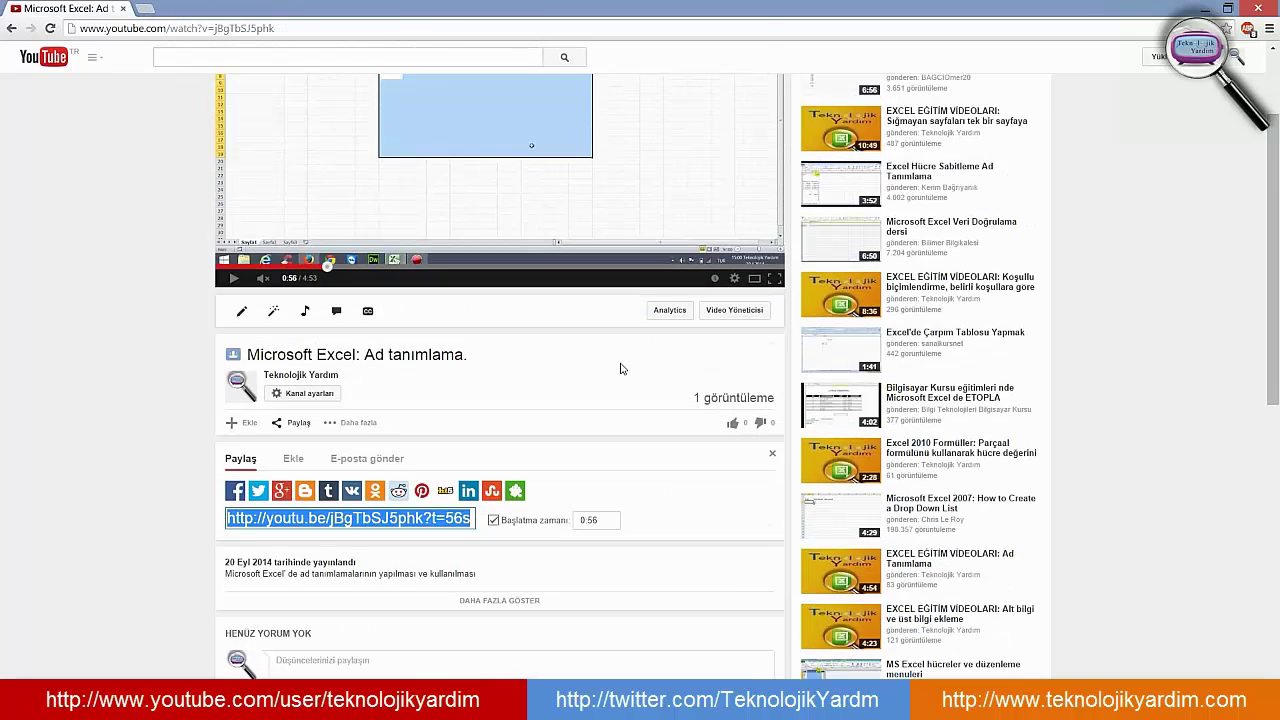
scroll(620, 369, "up", 2)
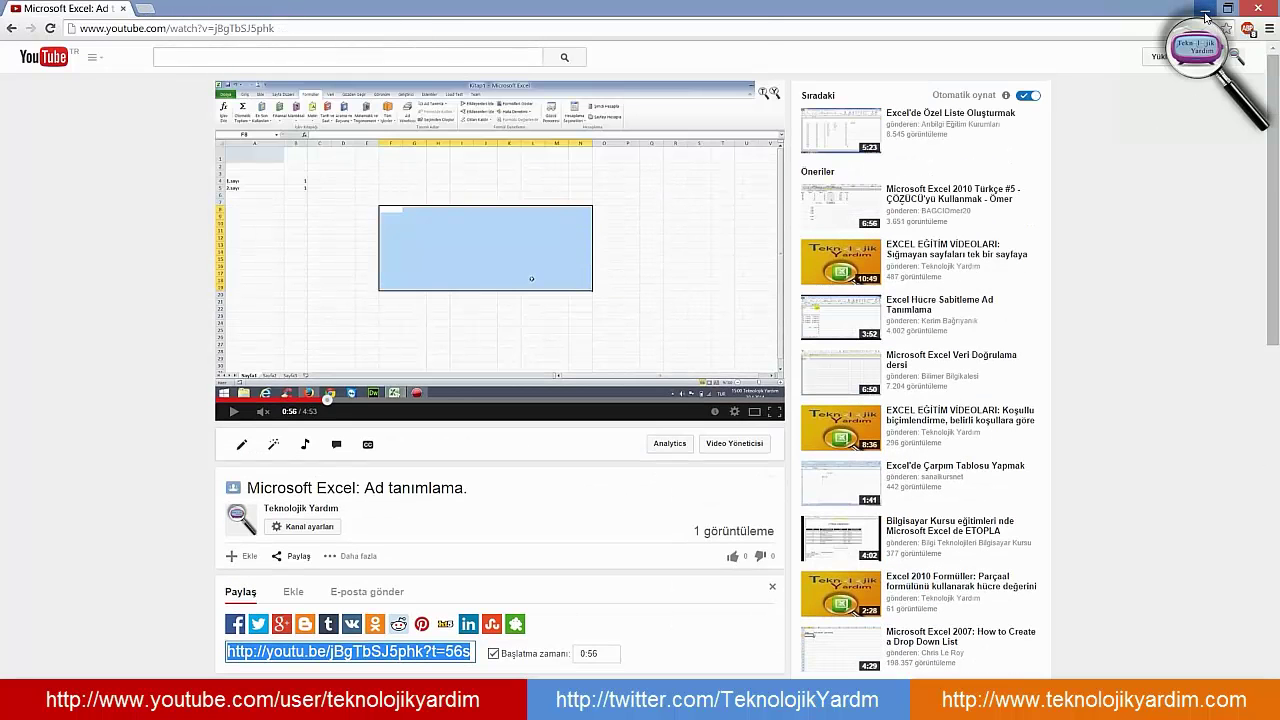
left_click(1205, 12)
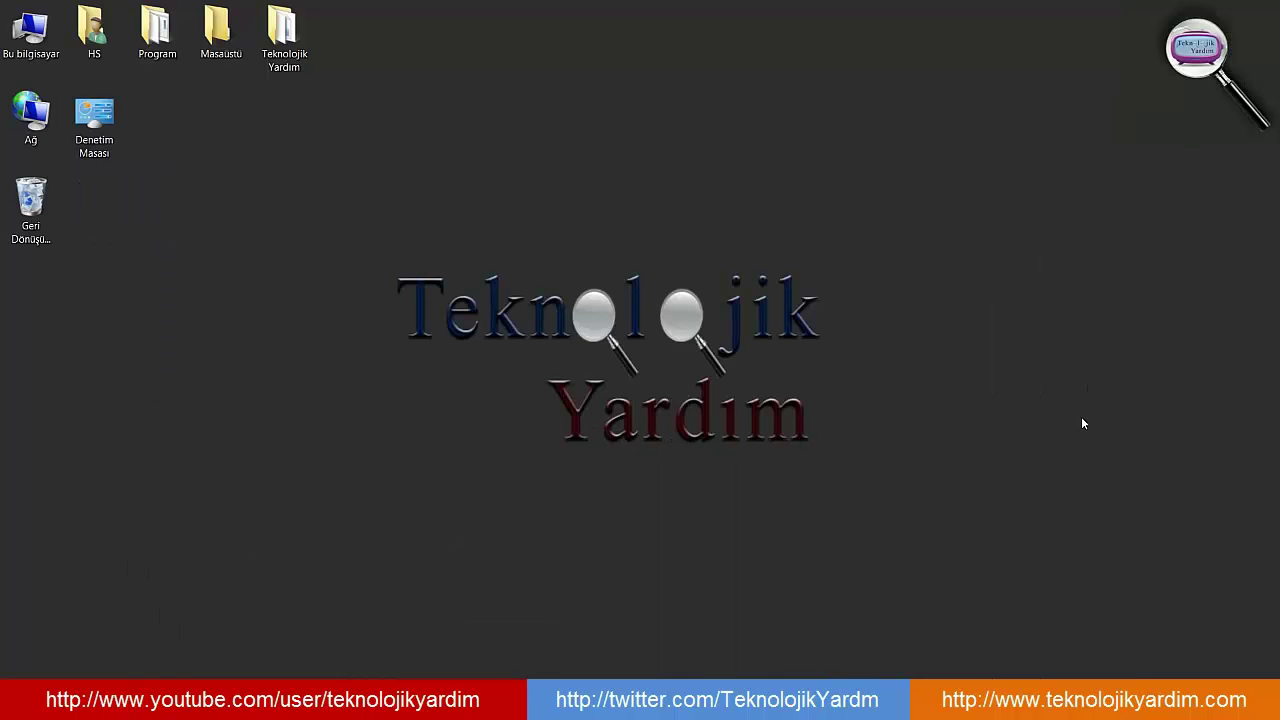